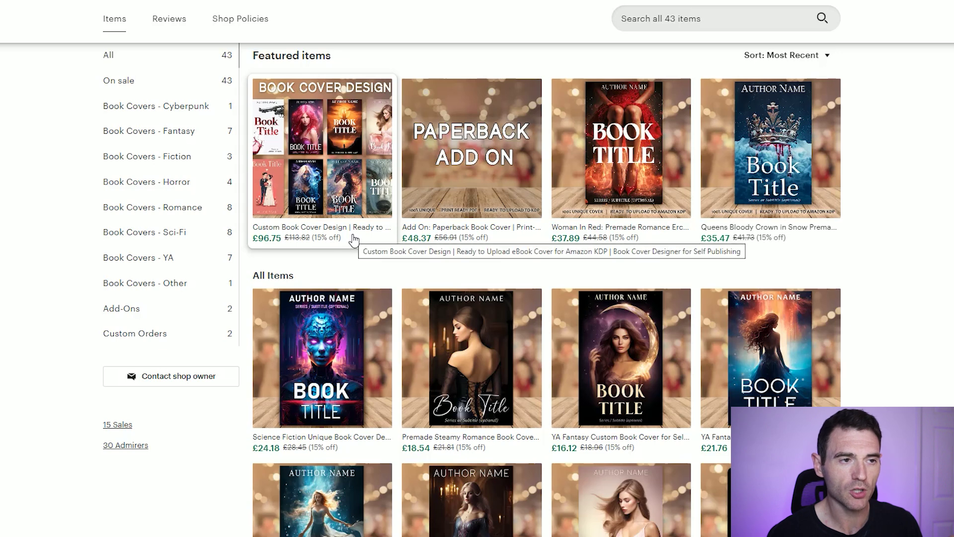
Step: Look through the shop's featured and full range of book cover listings
{"action": "scroll", "coordinate": [881, 209], "scroll_direction": "down", "scroll_amount": 3}
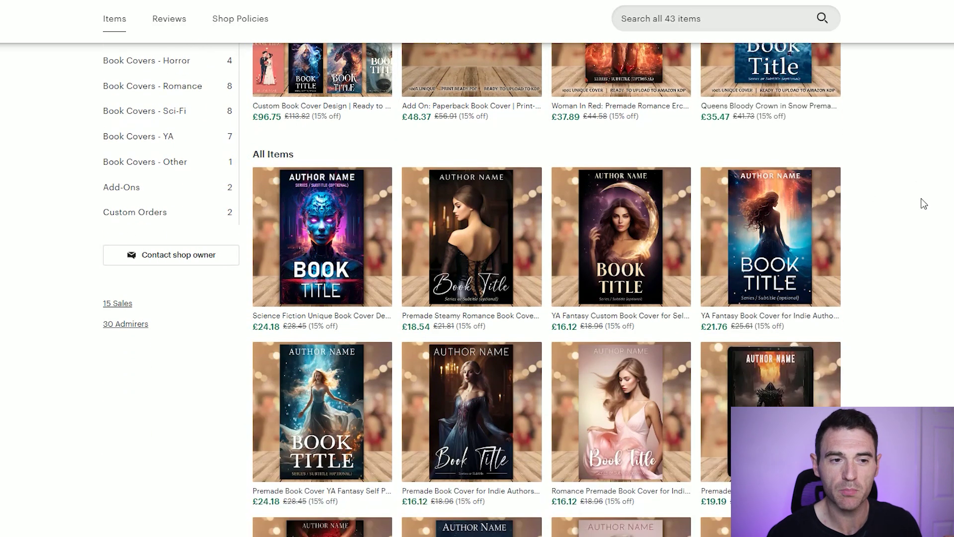
{"action": "scroll", "coordinate": [947, 209], "scroll_direction": "down", "scroll_amount": 1}
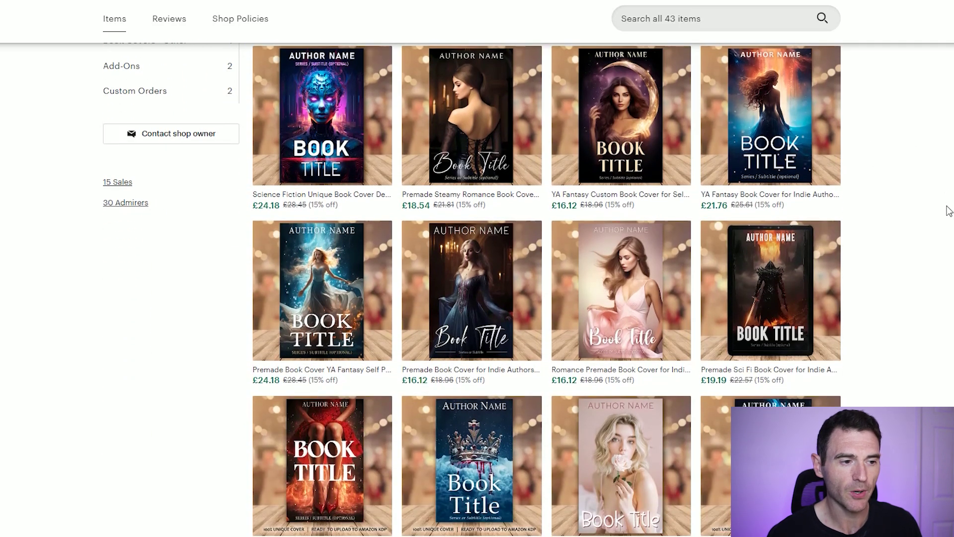
{"action": "scroll", "coordinate": [947, 211], "scroll_direction": "up", "scroll_amount": 3}
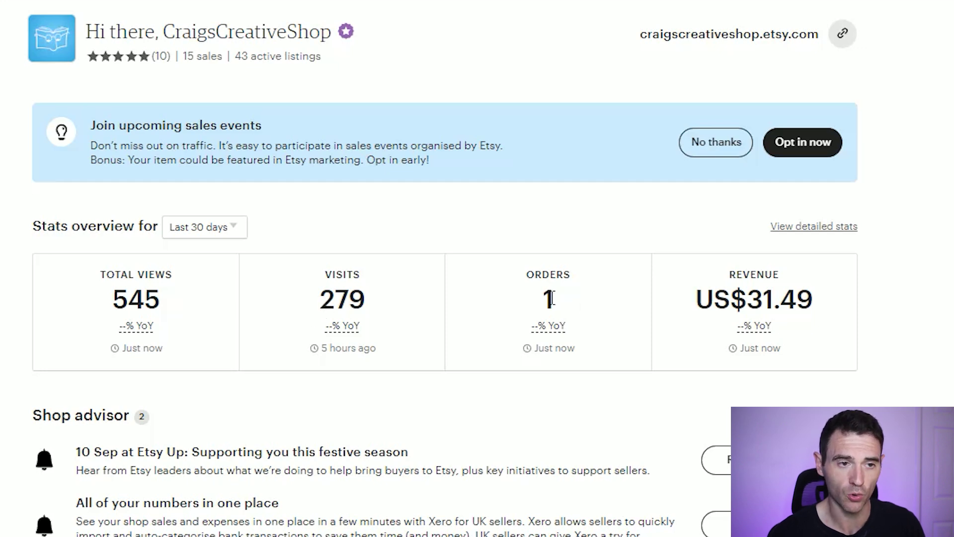
Step: Open the shop's Etsy Ads performance and set the ad stats period to This year
{"action": "left_click", "coordinate": [113, 248]}
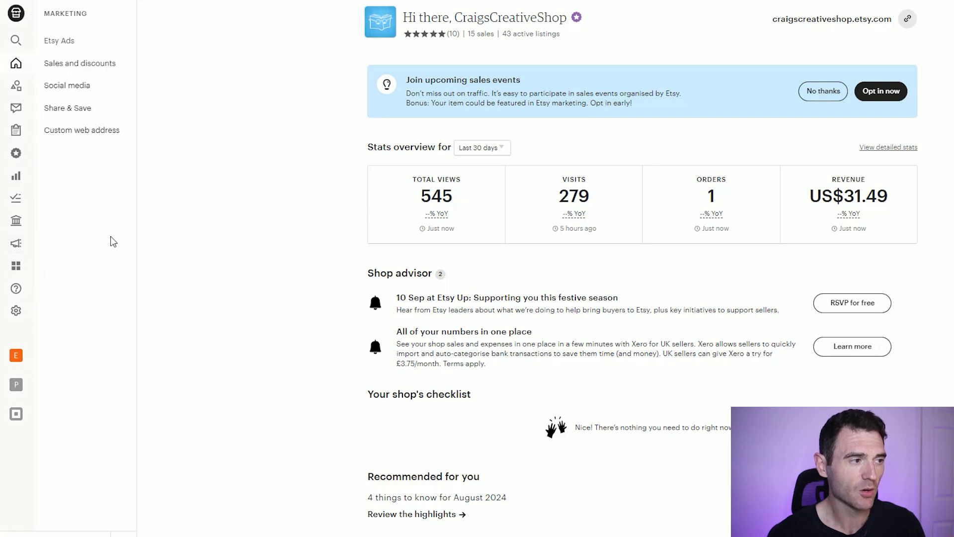
{"action": "left_click", "coordinate": [75, 50]}
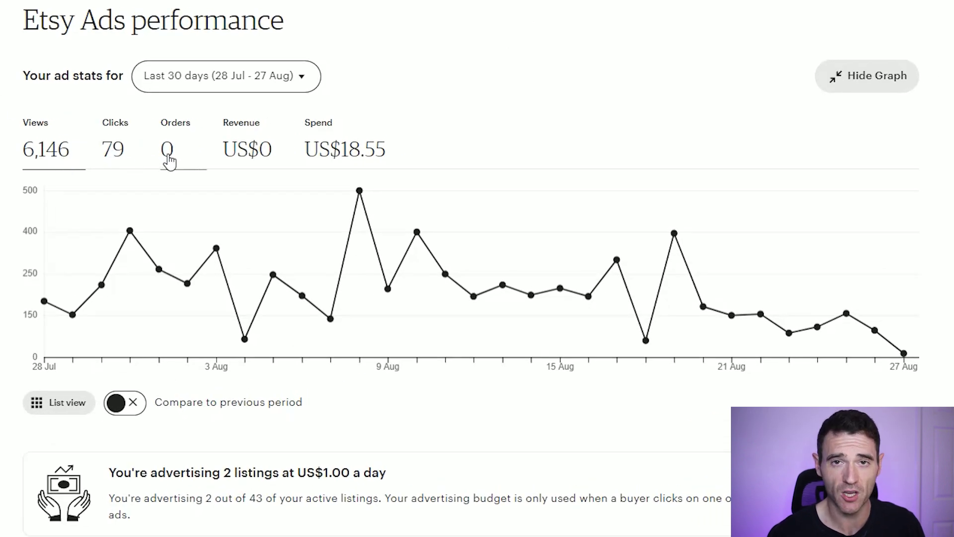
{"action": "left_click", "coordinate": [213, 88]}
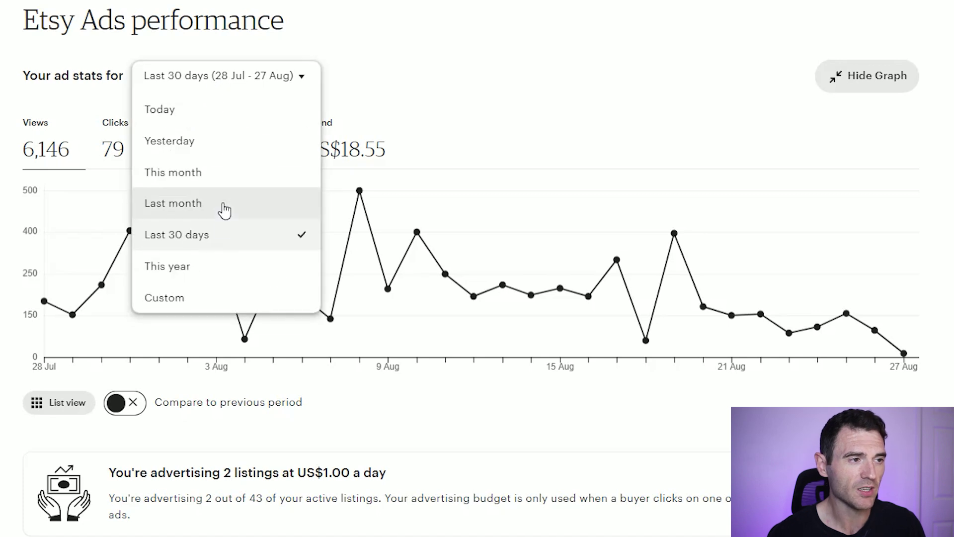
{"action": "left_click", "coordinate": [213, 266]}
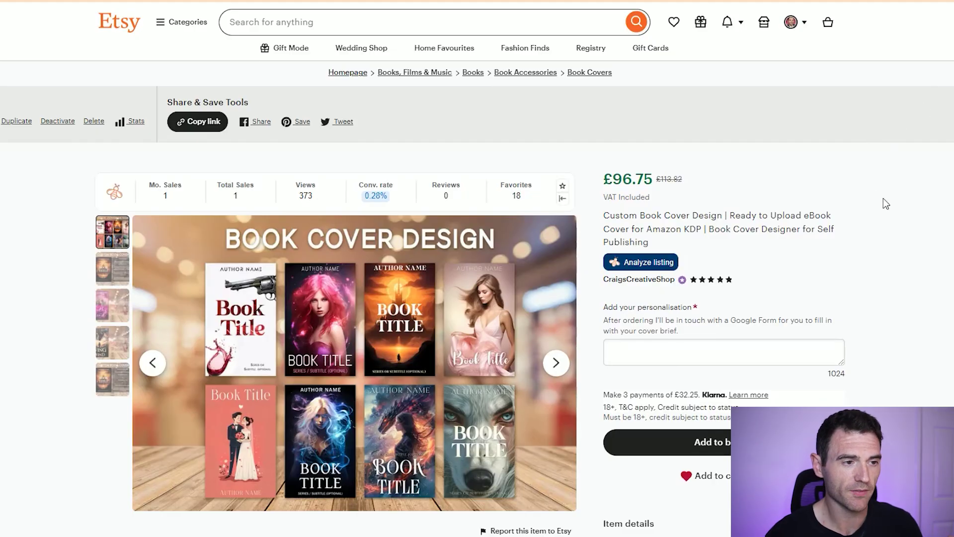
Step: Analyze the Custom Book Cover Design listing and examine its tags' volume, competition and keyword score in the expanded table
{"action": "left_click", "coordinate": [649, 262]}
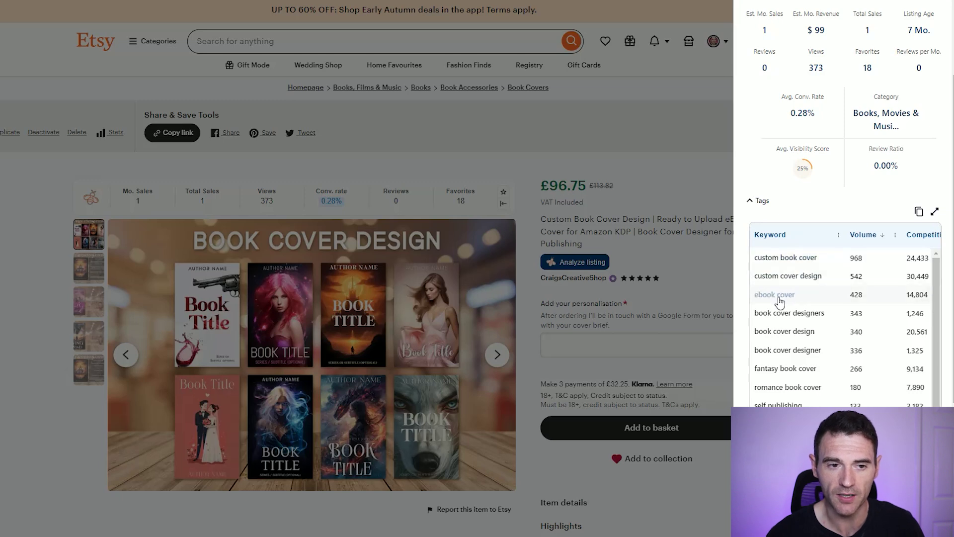
{"action": "scroll", "coordinate": [795, 295], "scroll_direction": "down", "scroll_amount": 1}
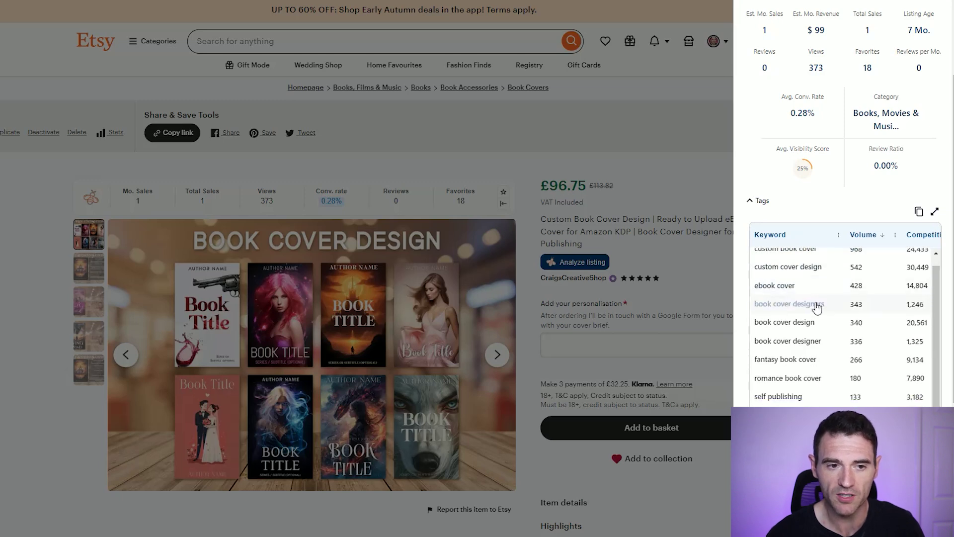
{"action": "scroll", "coordinate": [815, 306], "scroll_direction": "down", "scroll_amount": 1}
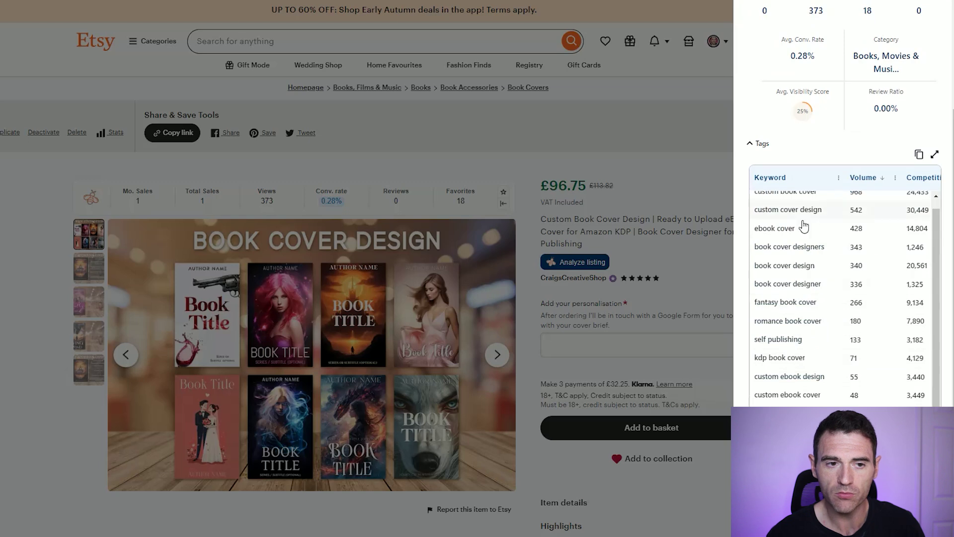
{"action": "scroll", "coordinate": [840, 308], "scroll_direction": "right", "scroll_amount": 3}
{"action": "scroll", "coordinate": [863, 340], "scroll_direction": "up", "scroll_amount": 1}
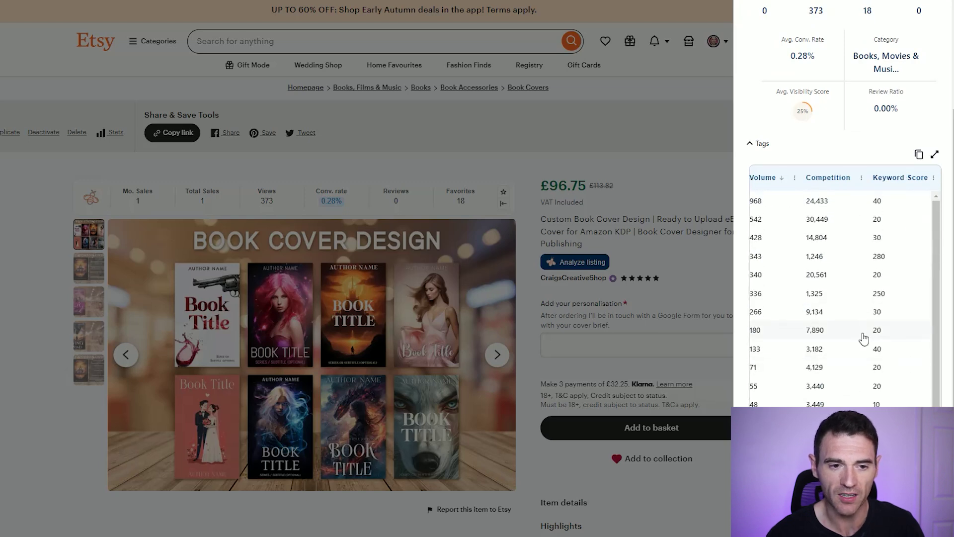
{"action": "left_click", "coordinate": [935, 155]}
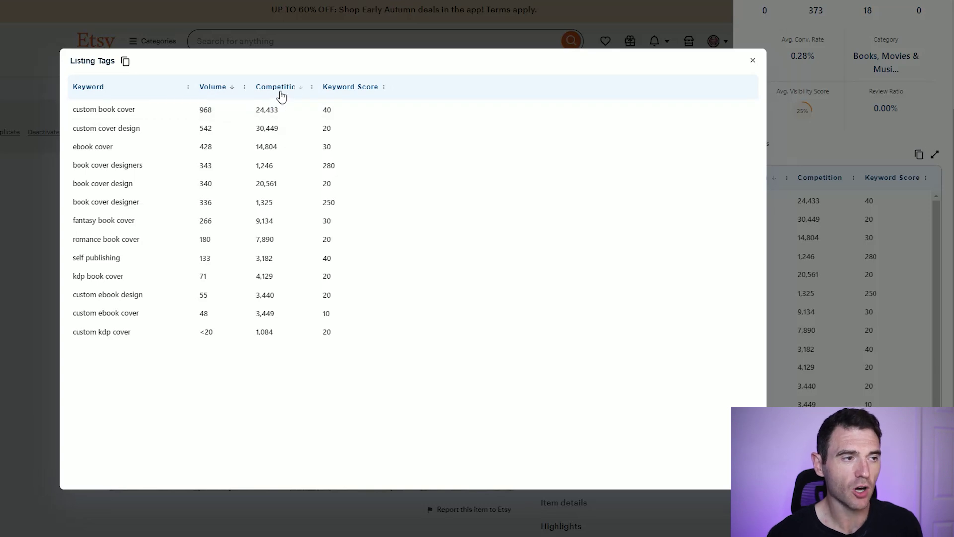
{"action": "mouse_move", "coordinate": [361, 94]}
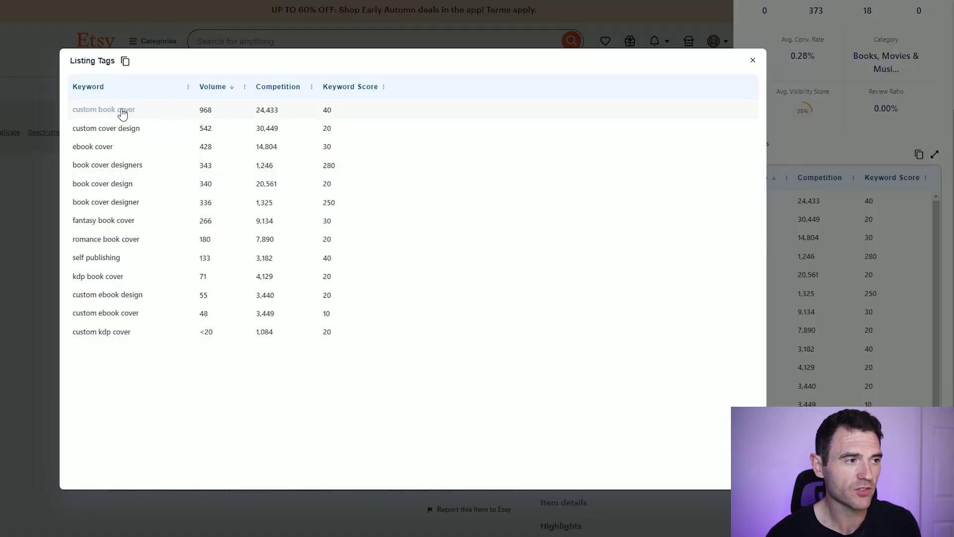
Step: Search Etsy for "custom book cover" from the listing's tag and look through the results
{"action": "left_click", "coordinate": [122, 111]}
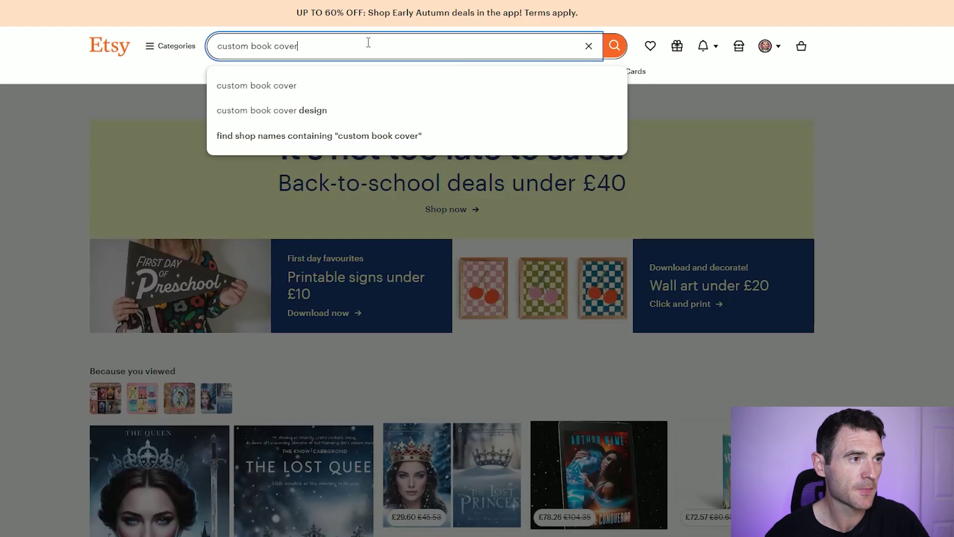
{"action": "key", "text": "Return"}
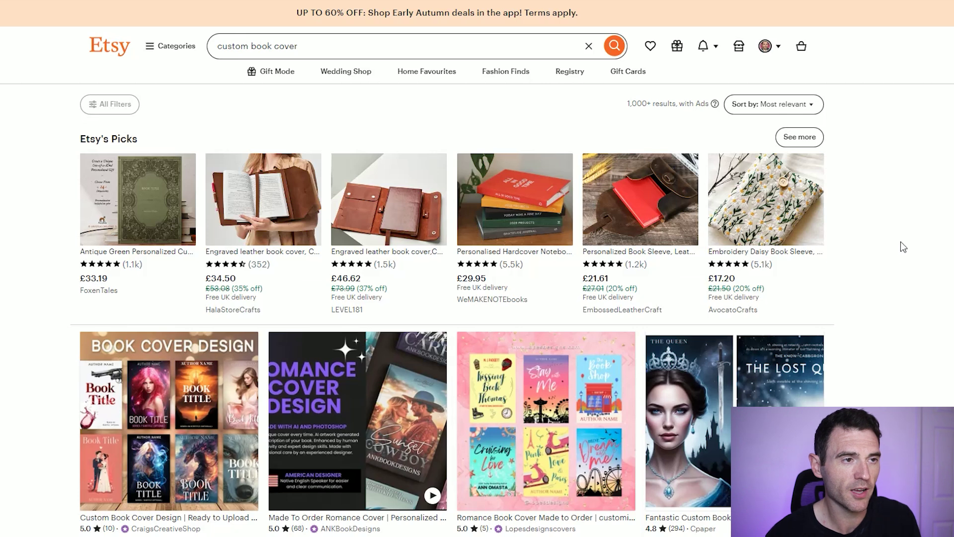
{"action": "scroll", "coordinate": [903, 247], "scroll_direction": "down", "scroll_amount": 6}
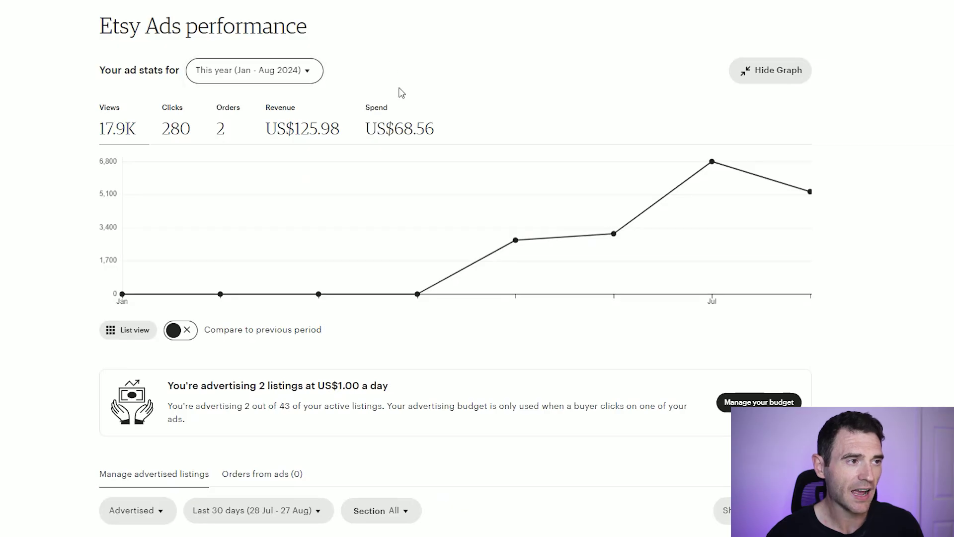
Step: View the Not advertised listings on the Etsy Ads page and return the filter to Advertised
{"action": "left_click_drag", "start_coordinate": [97, 40], "coordinate": [361, 39]}
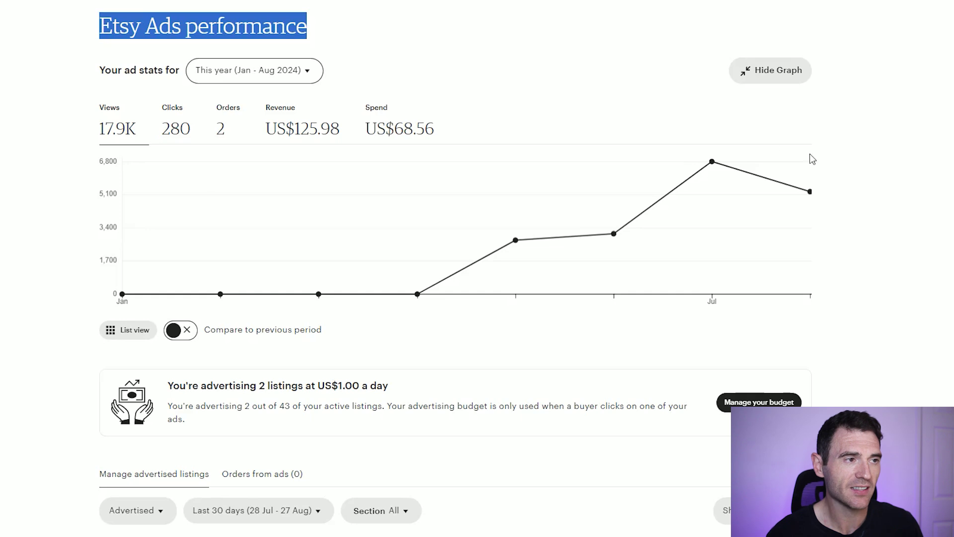
{"action": "scroll", "coordinate": [863, 258], "scroll_direction": "down", "scroll_amount": 5}
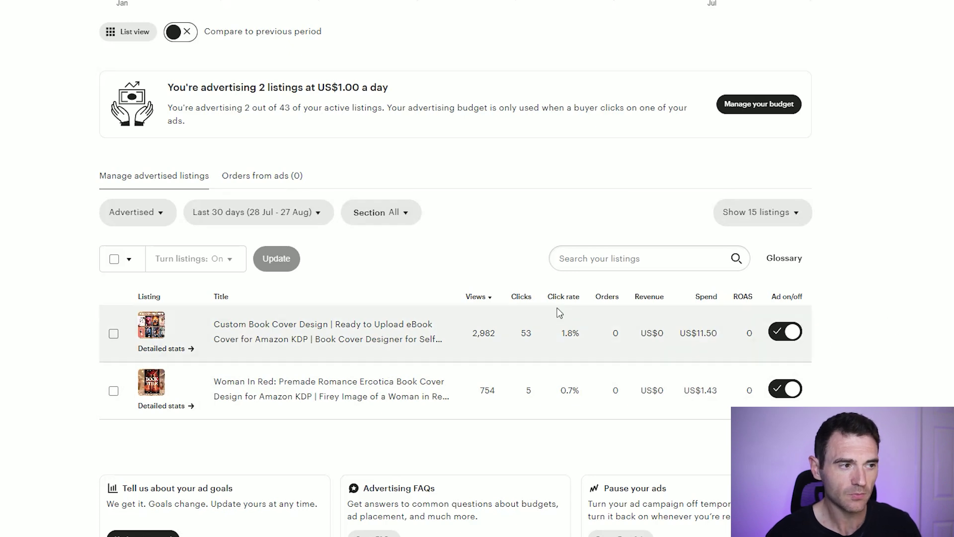
{"action": "left_click", "coordinate": [165, 218]}
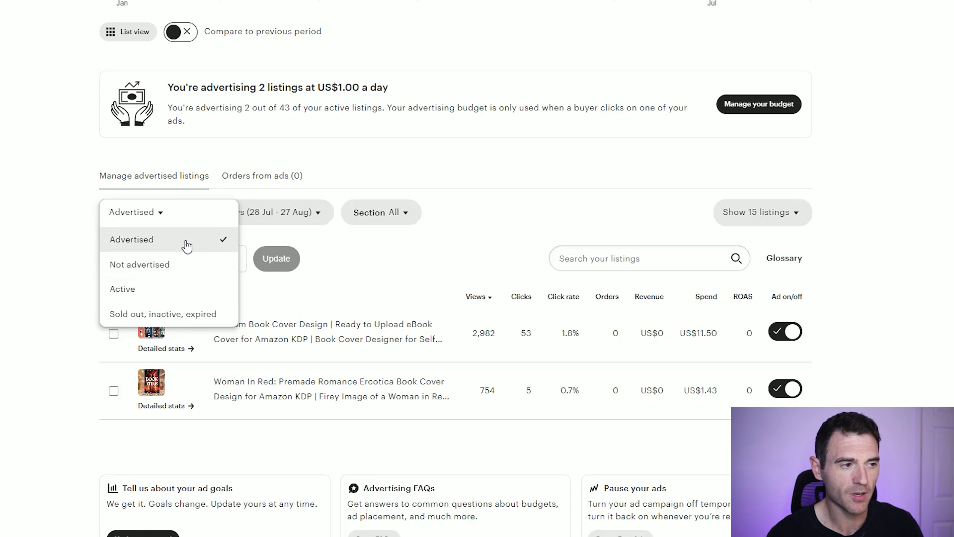
{"action": "left_click", "coordinate": [189, 264]}
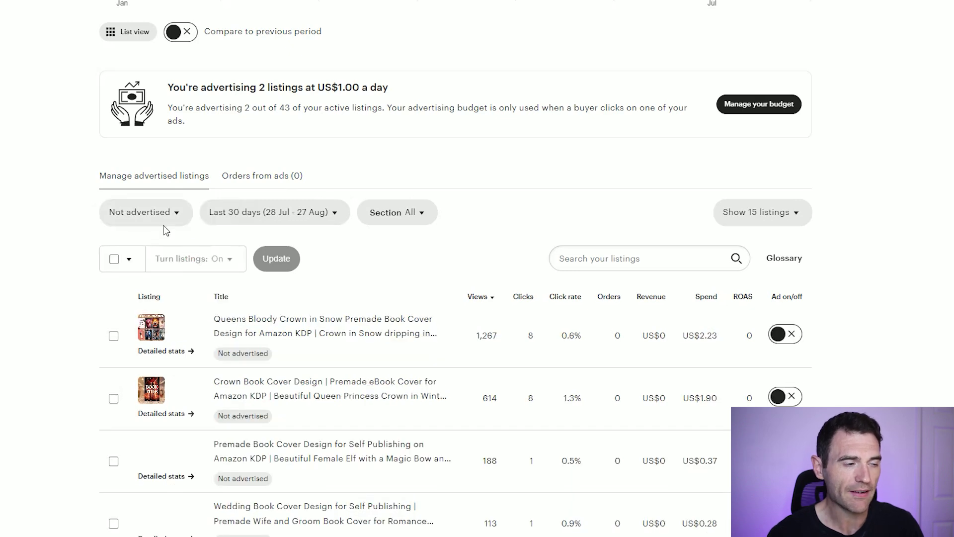
{"action": "left_click", "coordinate": [188, 217]}
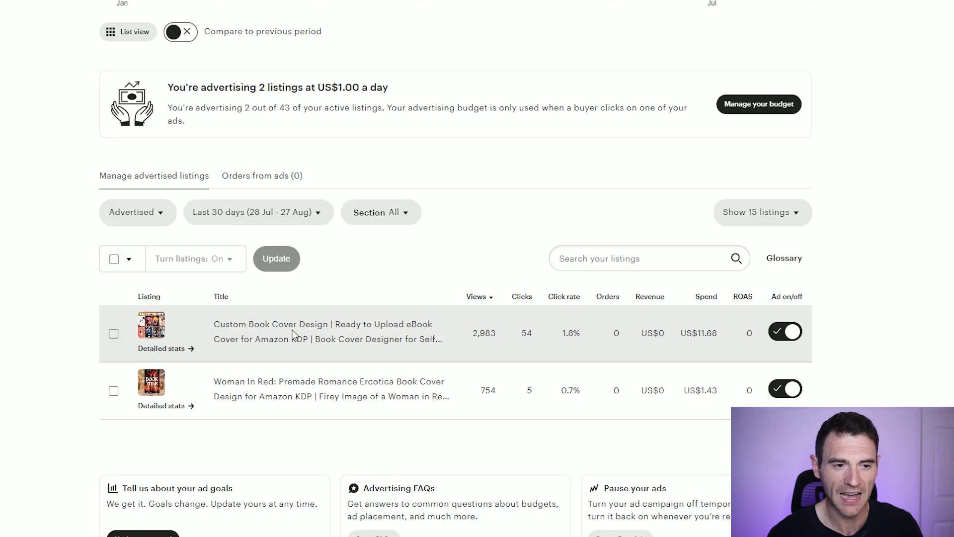
Step: Set the advertised listings' period to This year and check the Custom Book Cover Design ad's revenue and spend
{"action": "left_click", "coordinate": [303, 212]}
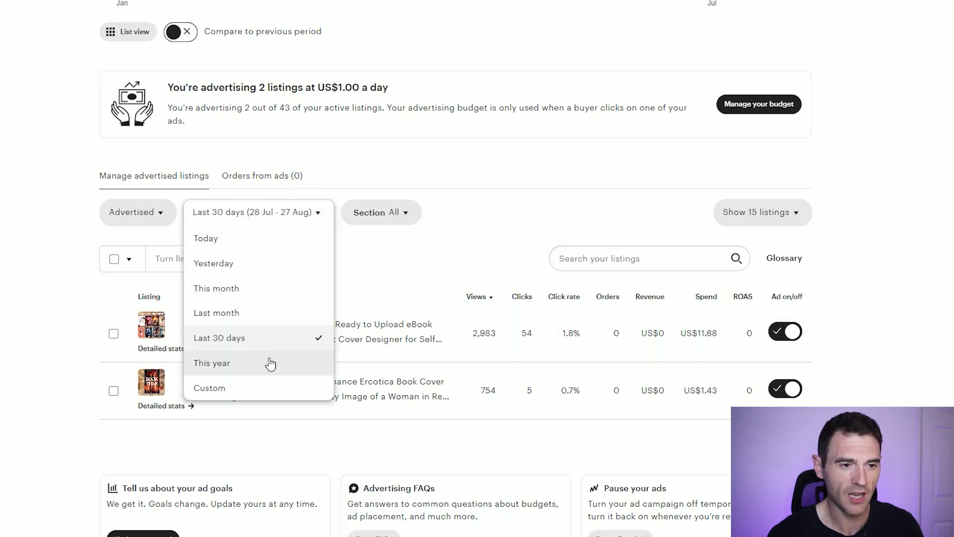
{"action": "left_click", "coordinate": [262, 372]}
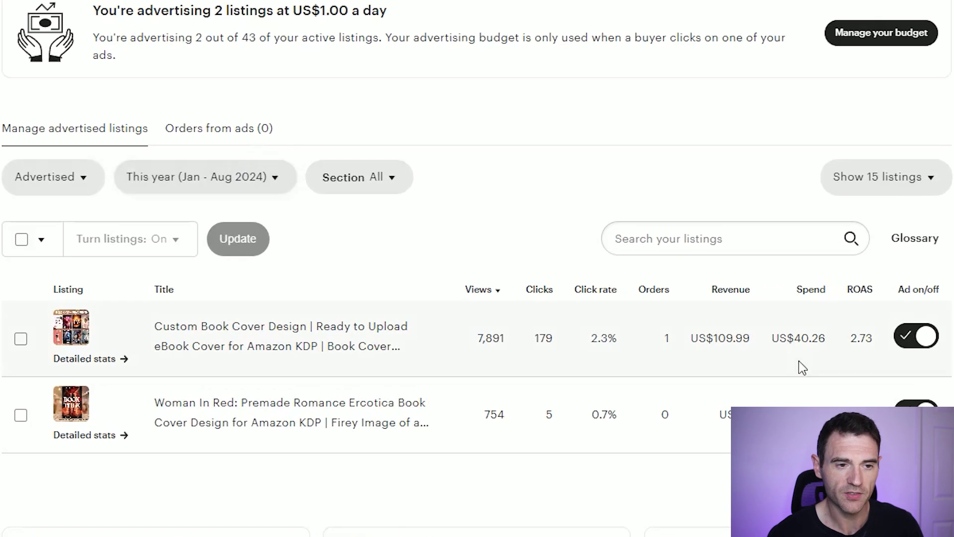
{"action": "double_click", "coordinate": [747, 339]}
{"action": "left_click", "coordinate": [831, 339]}
{"action": "left_click_drag", "start_coordinate": [830, 339], "coordinate": [796, 339]}
{"action": "left_click", "coordinate": [734, 340]}
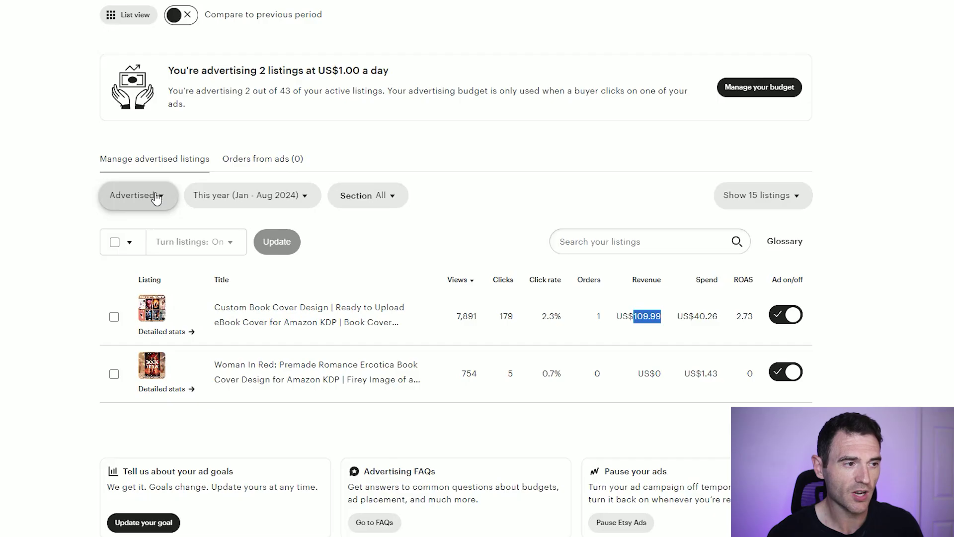
Step: Among the Not advertised listings, switch the Queens Bloody Crown in Snow ad on and off again, and return to Advertised
{"action": "left_click", "coordinate": [156, 198]}
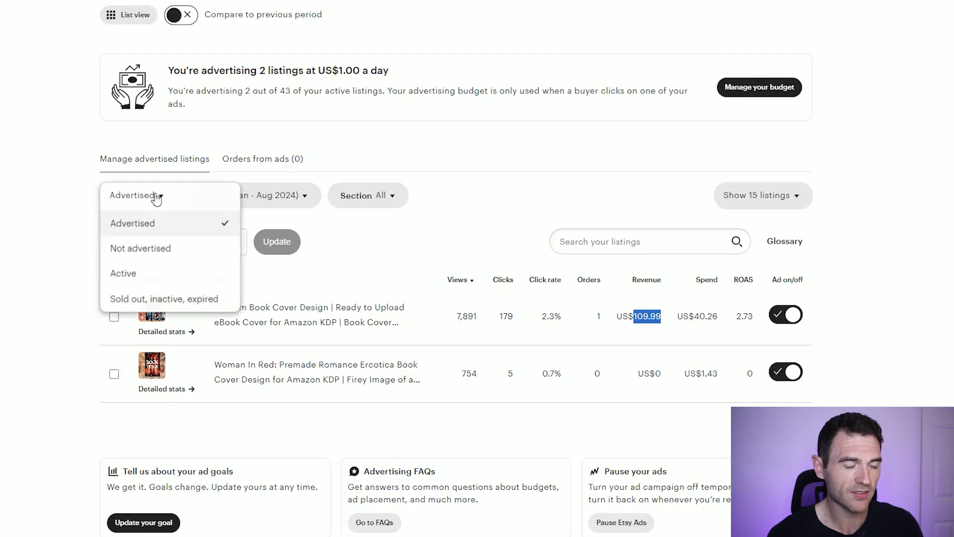
{"action": "left_click", "coordinate": [150, 249]}
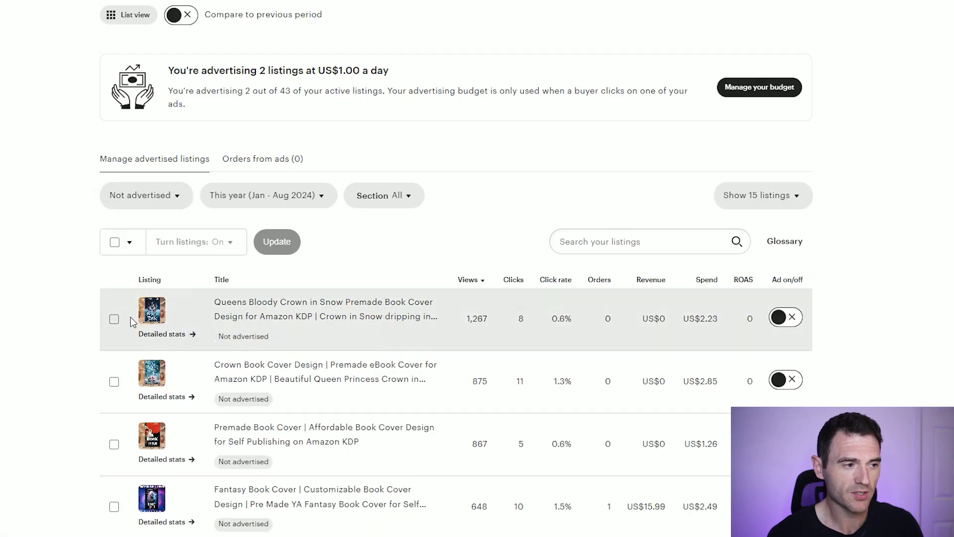
{"action": "left_click", "coordinate": [788, 323]}
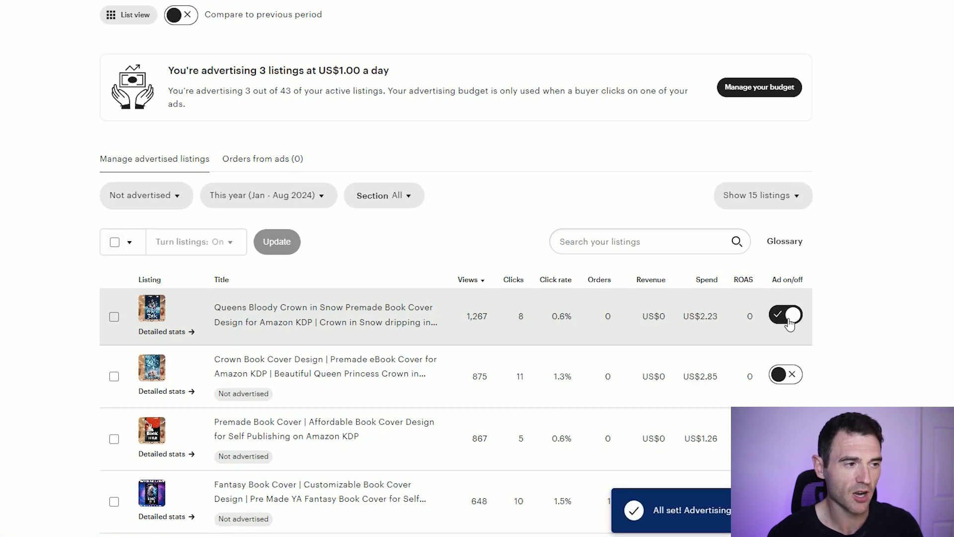
{"action": "left_click", "coordinate": [789, 318]}
{"action": "left_click", "coordinate": [171, 195]}
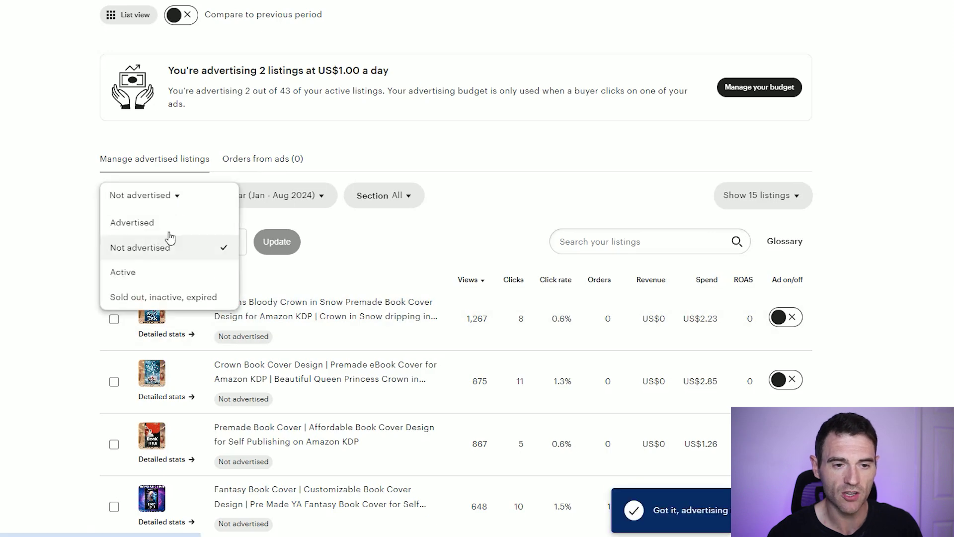
{"action": "left_click", "coordinate": [166, 228]}
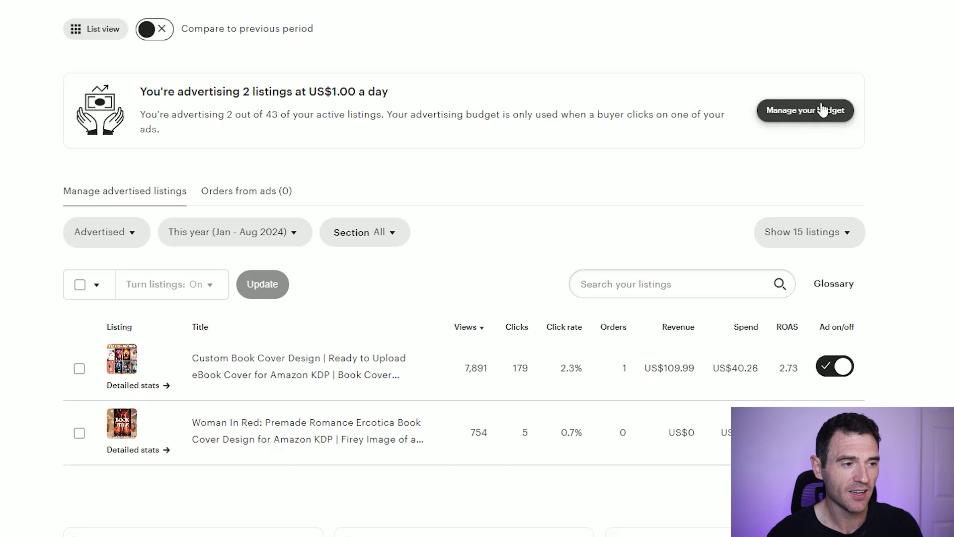
Step: Review the daily advertising budget settings and their limits, and leave them without saving changes
{"action": "left_click", "coordinate": [820, 110]}
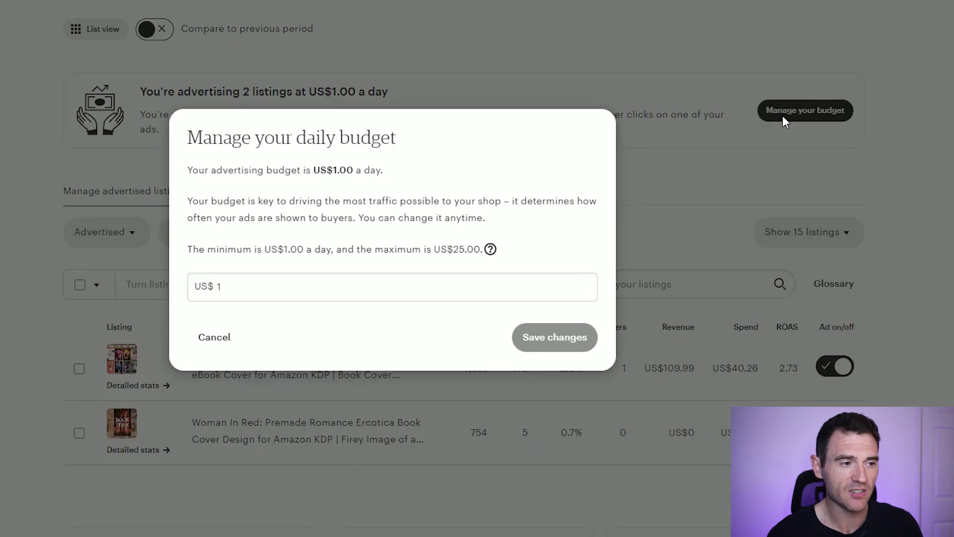
{"action": "left_click", "coordinate": [345, 274]}
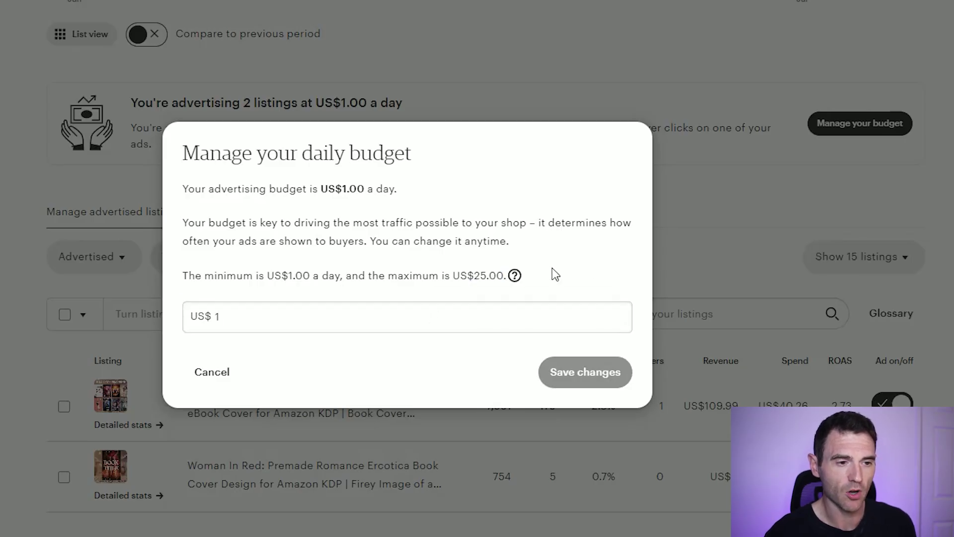
{"action": "left_click", "coordinate": [504, 318]}
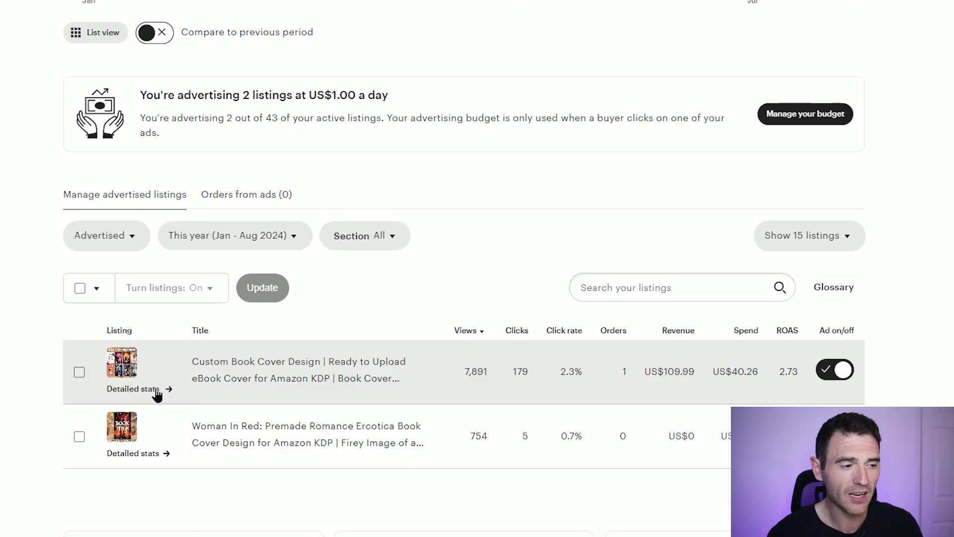
Step: Open the Custom Book Cover Design ad's detailed stats and graph its clicks over the last 30 days
{"action": "left_click", "coordinate": [157, 393]}
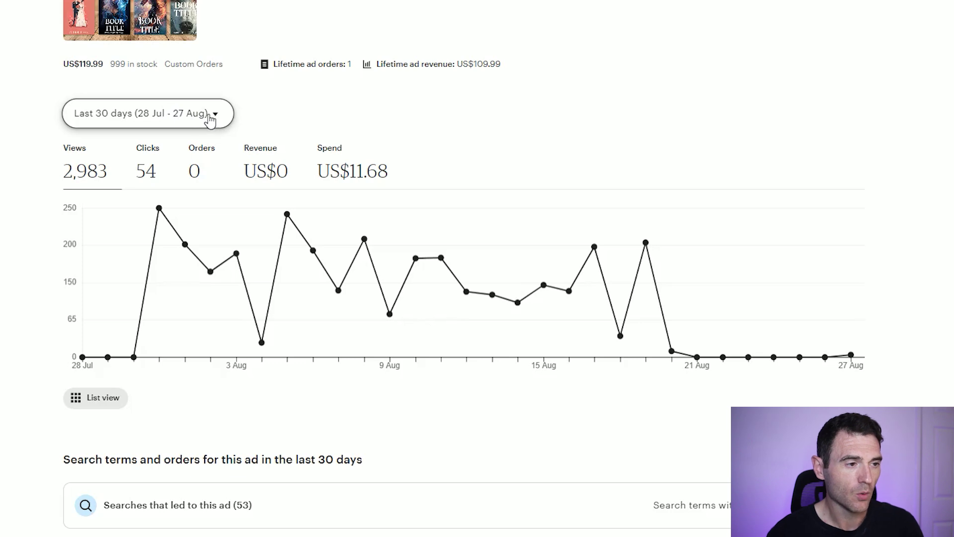
{"action": "left_click", "coordinate": [164, 170]}
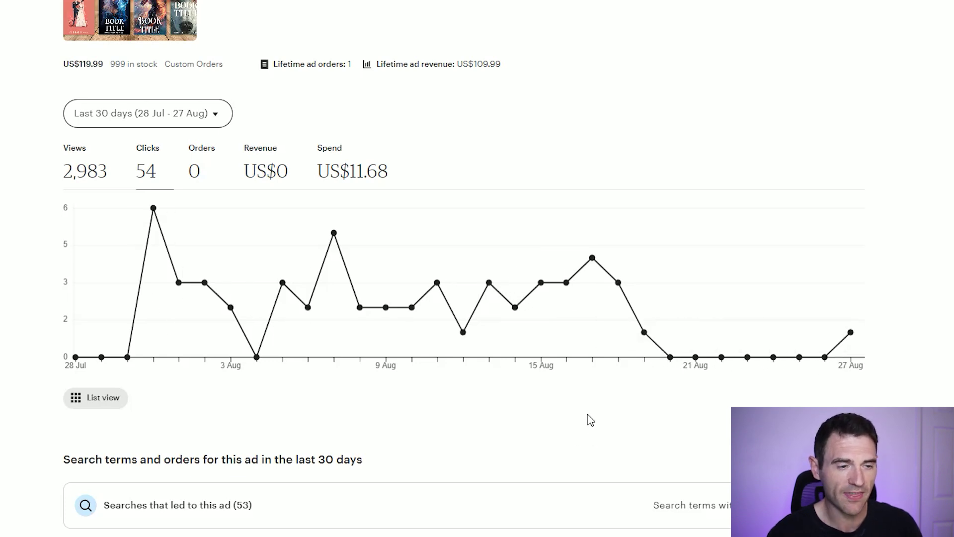
{"action": "scroll", "coordinate": [591, 421], "scroll_direction": "down", "scroll_amount": 1}
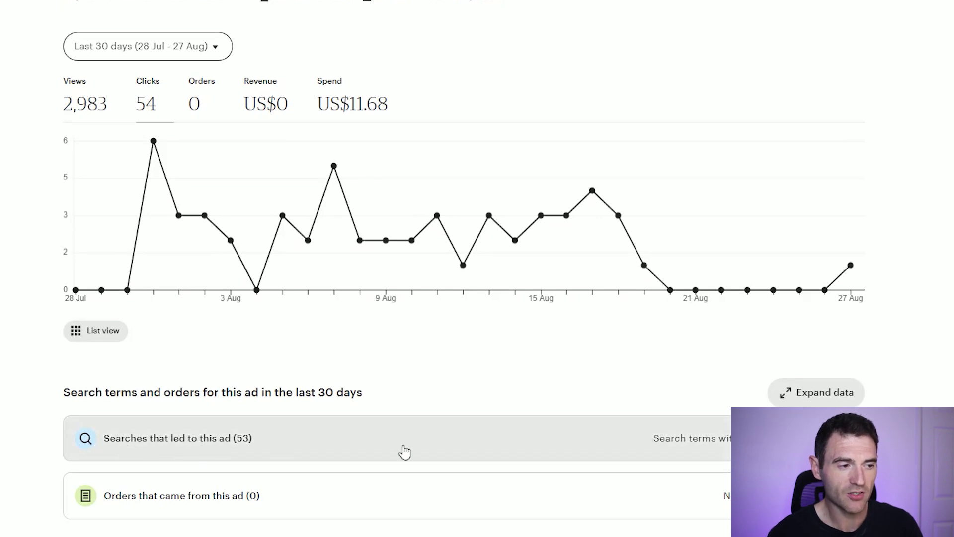
Step: Expand the searches that led to this ad and compare the views and clicks of the most-viewed search terms
{"action": "left_click", "coordinate": [776, 437]}
{"action": "scroll", "coordinate": [775, 438], "scroll_direction": "down", "scroll_amount": 1}
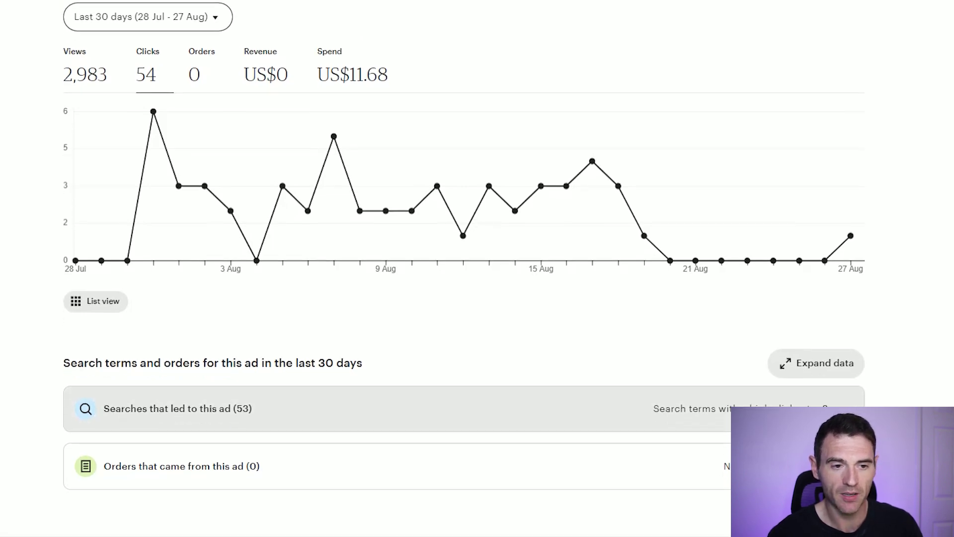
{"action": "scroll", "coordinate": [721, 290], "scroll_direction": "down", "scroll_amount": 1}
{"action": "scroll", "coordinate": [947, 284], "scroll_direction": "down", "scroll_amount": 3}
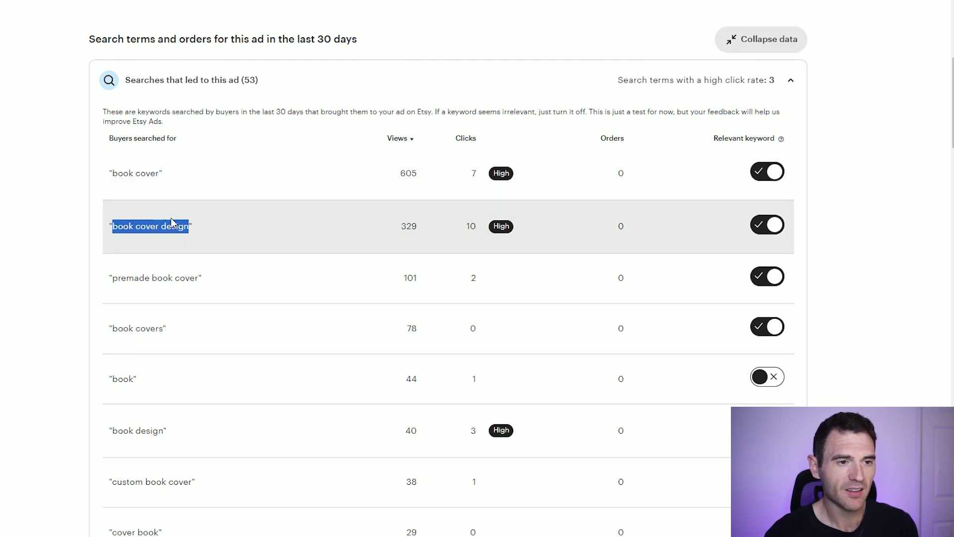
{"action": "scroll", "coordinate": [172, 222], "scroll_direction": "down", "scroll_amount": 1}
{"action": "scroll", "coordinate": [216, 211], "scroll_direction": "up", "scroll_amount": 1}
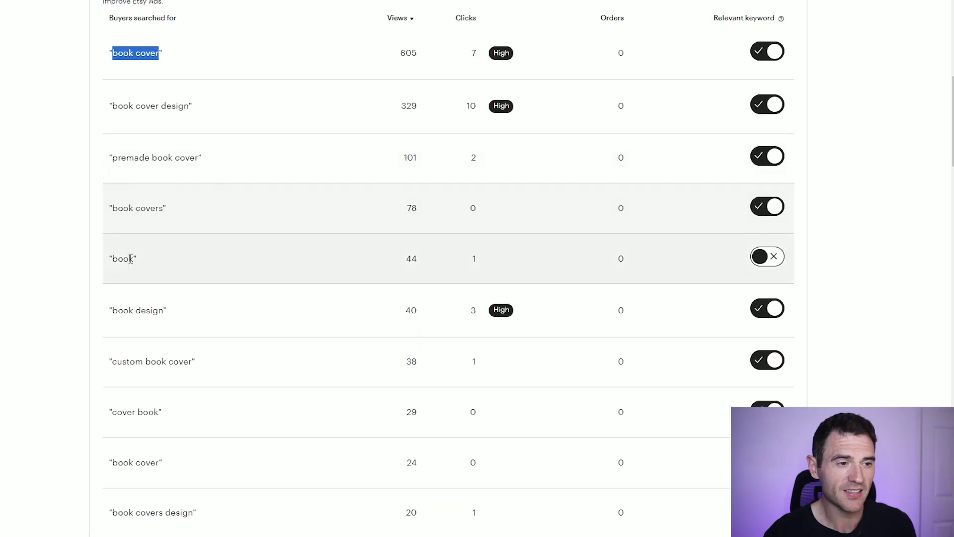
Step: Check the relevant-keyword settings of the broader search terms, from "book" and "cover" down to "erotyka" and "amazon"
{"action": "double_click", "coordinate": [130, 259]}
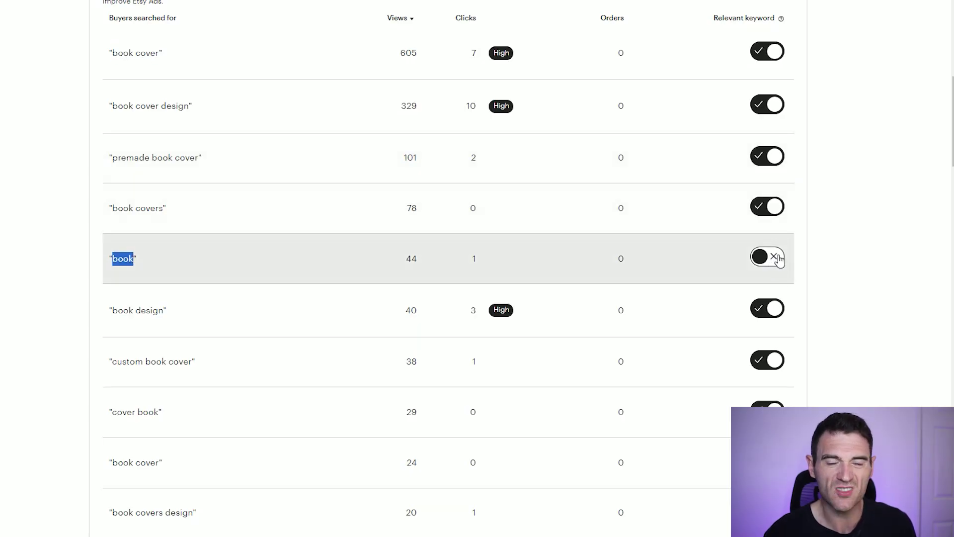
{"action": "scroll", "coordinate": [782, 251], "scroll_direction": "down", "scroll_amount": 7}
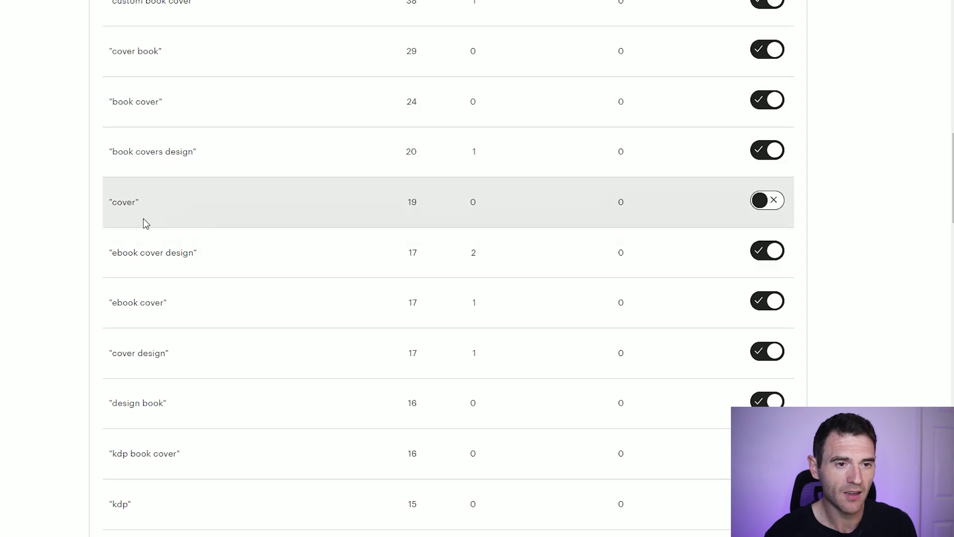
{"action": "scroll", "coordinate": [197, 205], "scroll_direction": "down", "scroll_amount": 7}
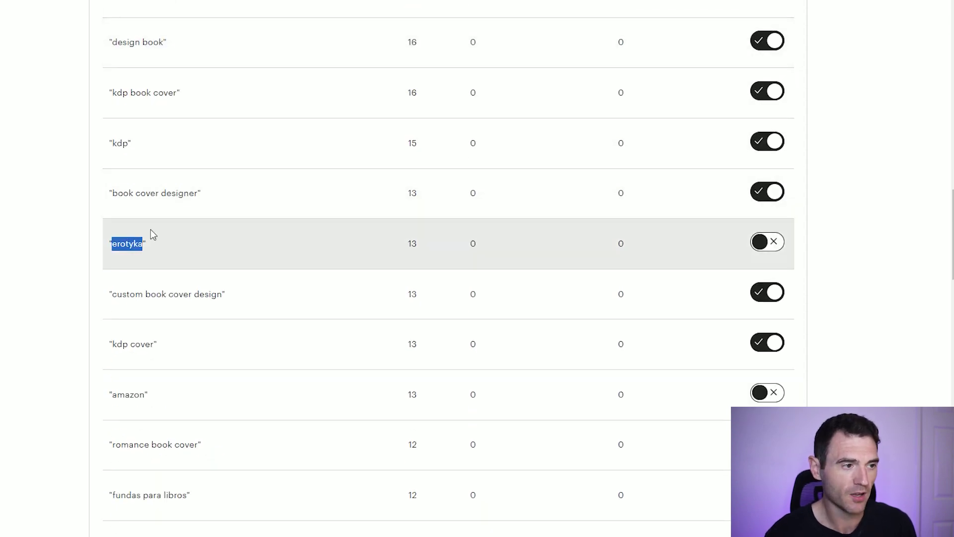
{"action": "scroll", "coordinate": [263, 232], "scroll_direction": "down", "scroll_amount": 2}
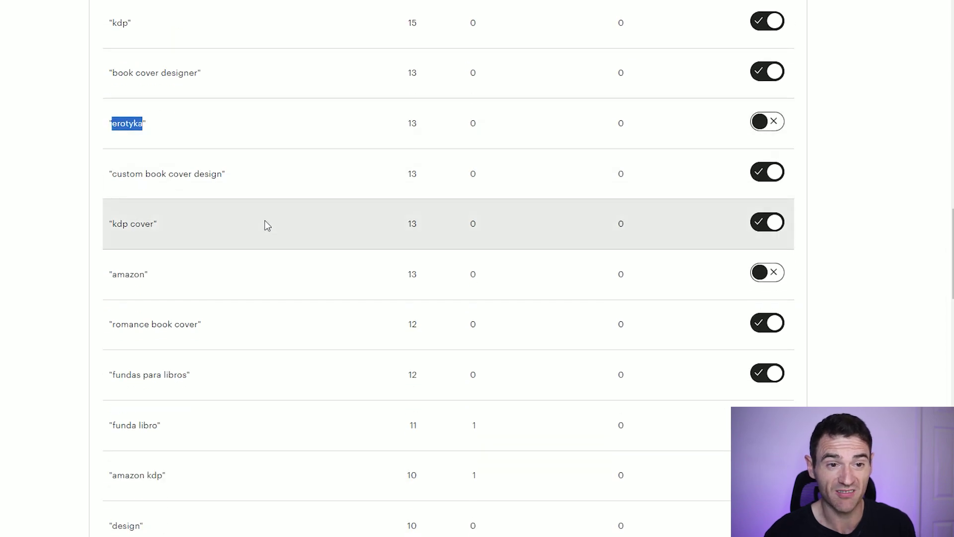
{"action": "scroll", "coordinate": [276, 222], "scroll_direction": "down", "scroll_amount": 1}
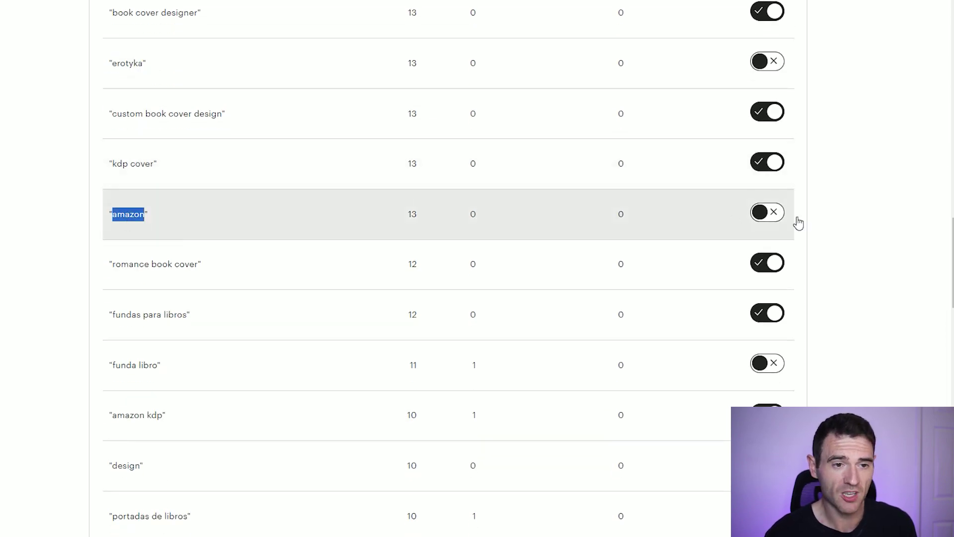
{"action": "scroll", "coordinate": [797, 219], "scroll_direction": "down", "scroll_amount": 1}
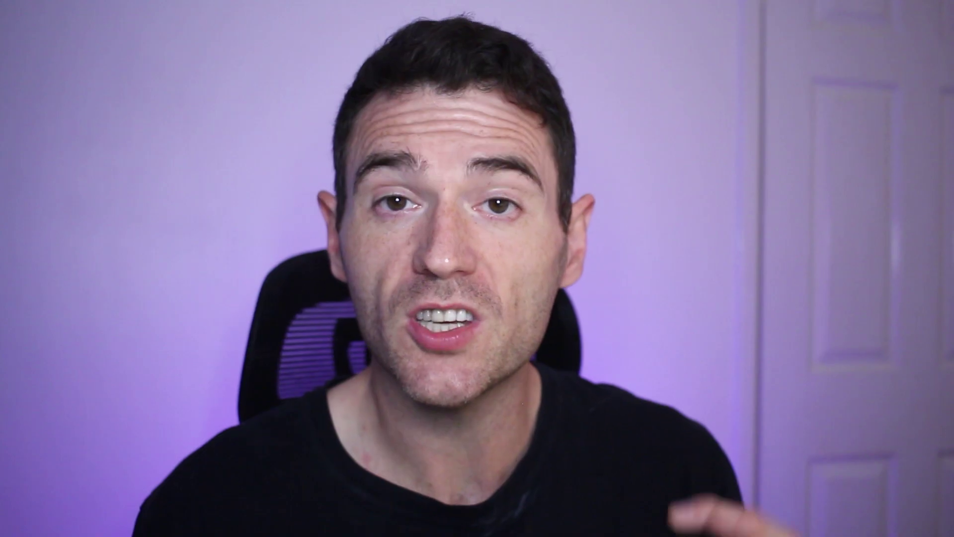